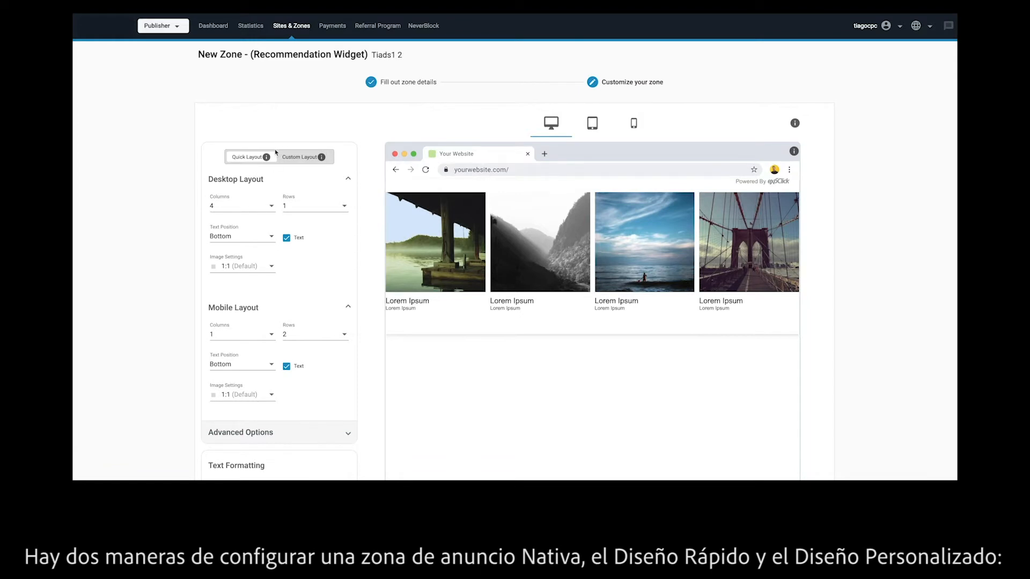
{"action": "left_click", "coordinate": [300, 157]}
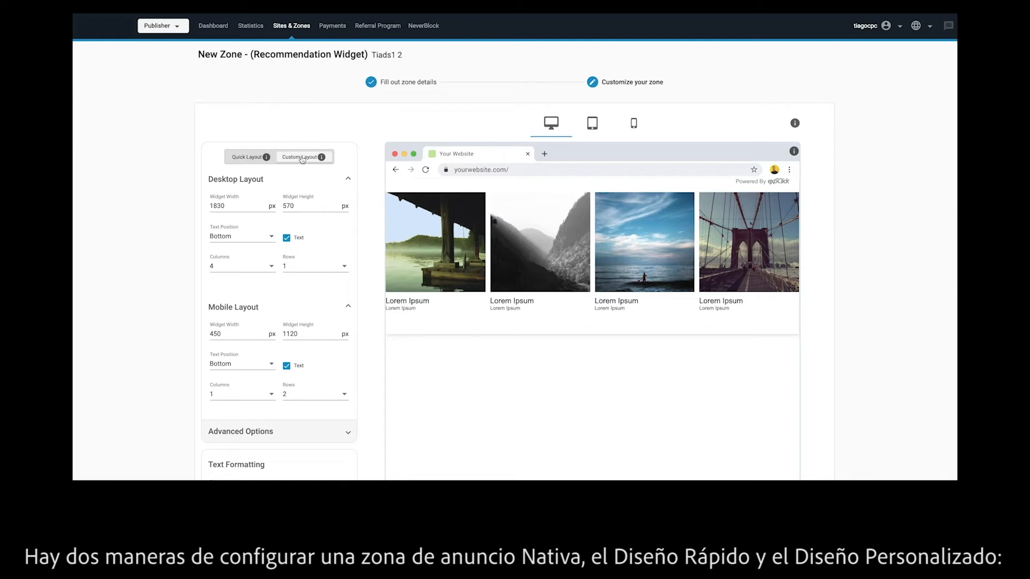
{"action": "left_click", "coordinate": [252, 157]}
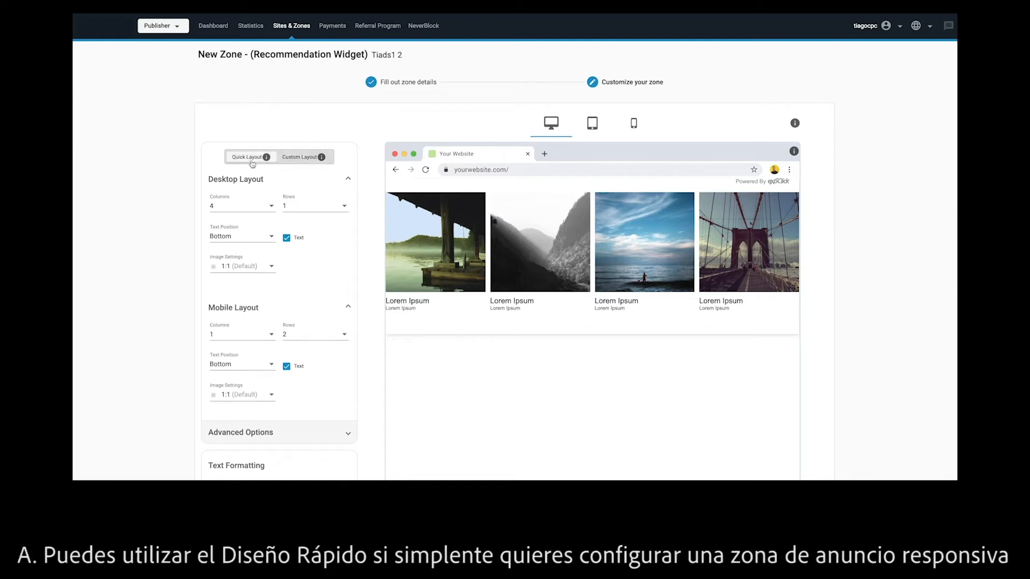
{"action": "left_click", "coordinate": [268, 267]}
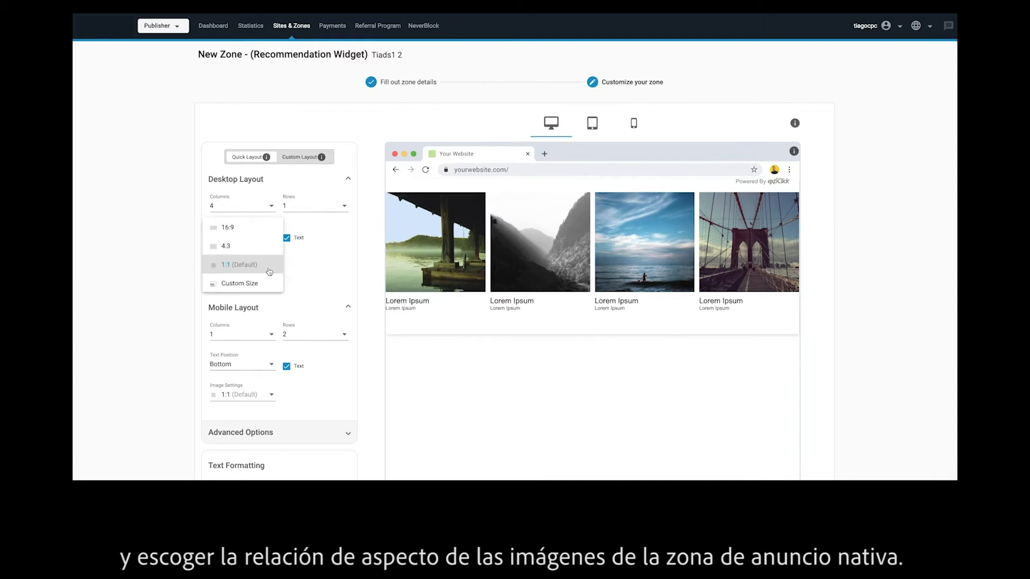
{"action": "left_click", "coordinate": [242, 246]}
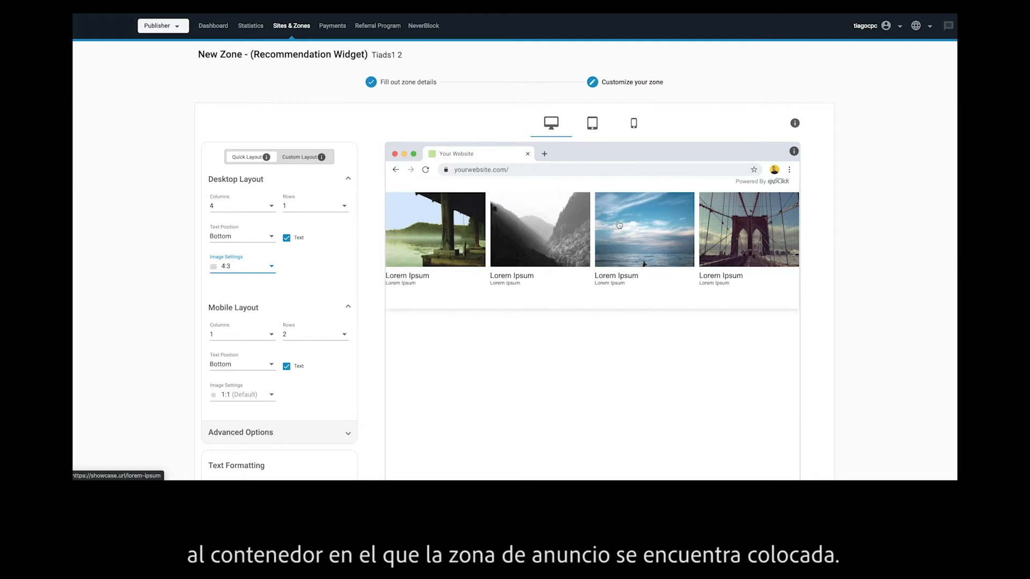
Switch the desktop images to Custom Size, and in Custom Layout set the desktop widget width to 700 px and height to 400 px
{"action": "left_click", "coordinate": [268, 267]}
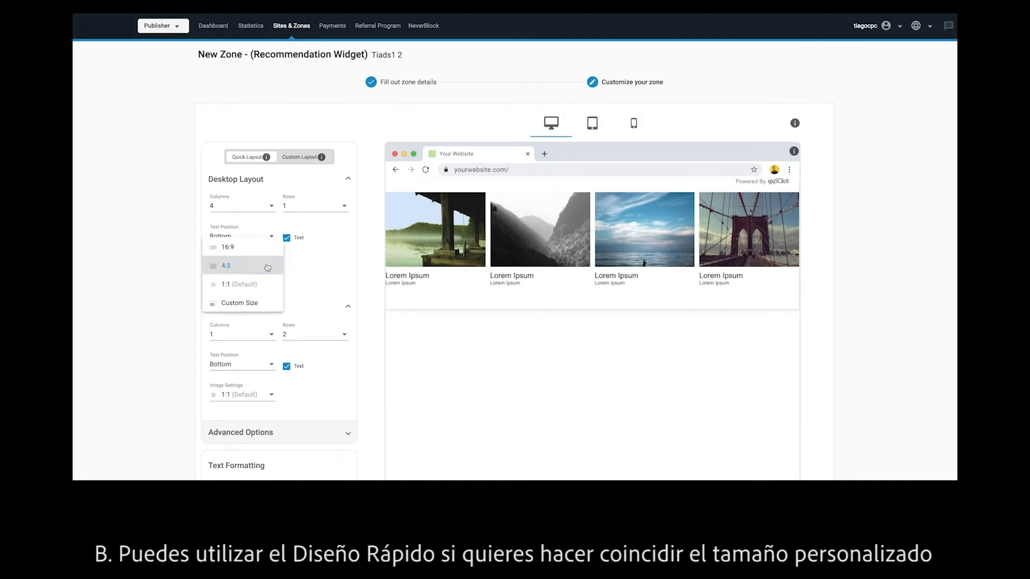
{"action": "left_click", "coordinate": [264, 305]}
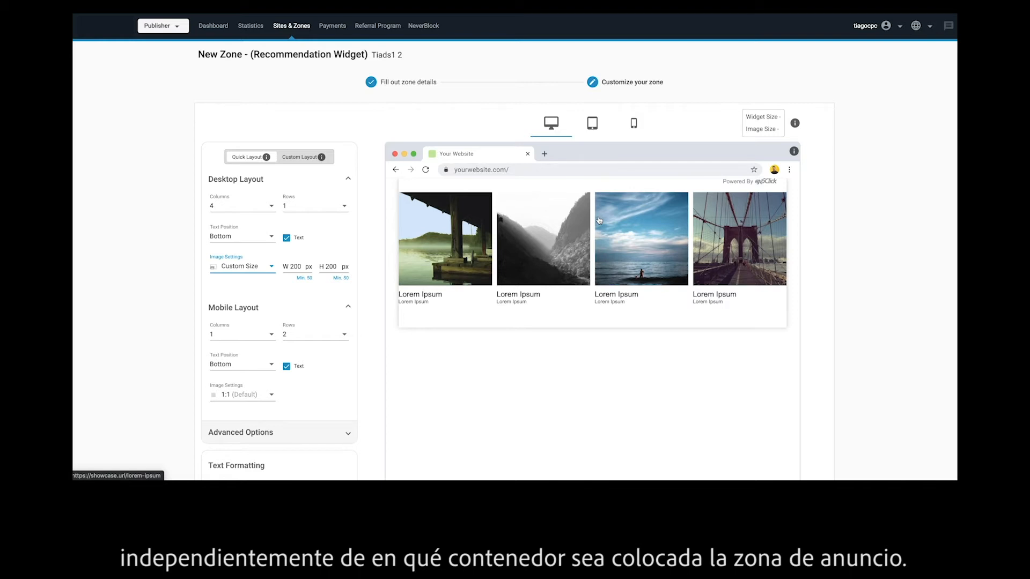
{"action": "left_click", "coordinate": [307, 163]}
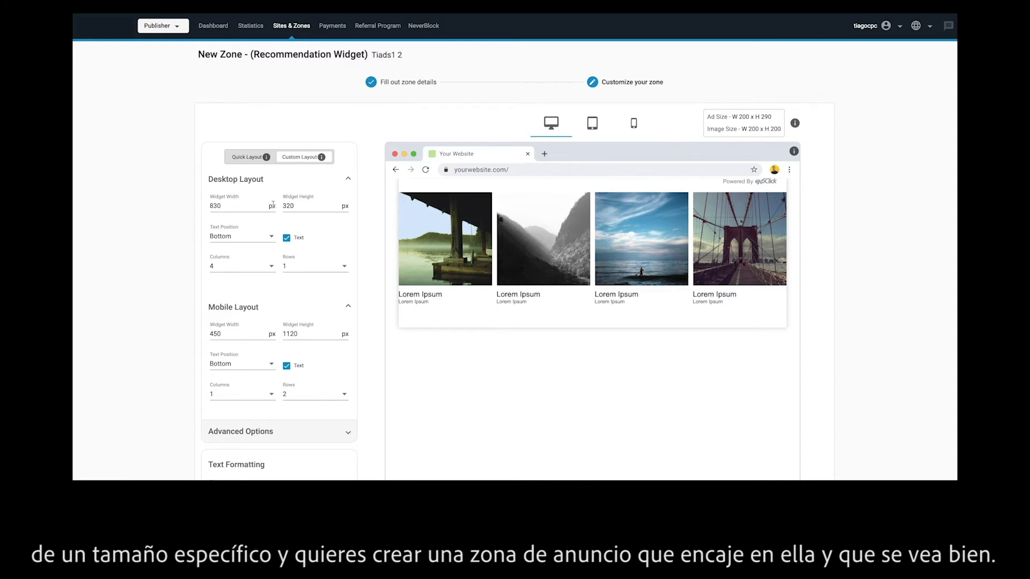
{"action": "left_click_drag", "start_coordinate": [249, 205], "coordinate": [208, 208]}
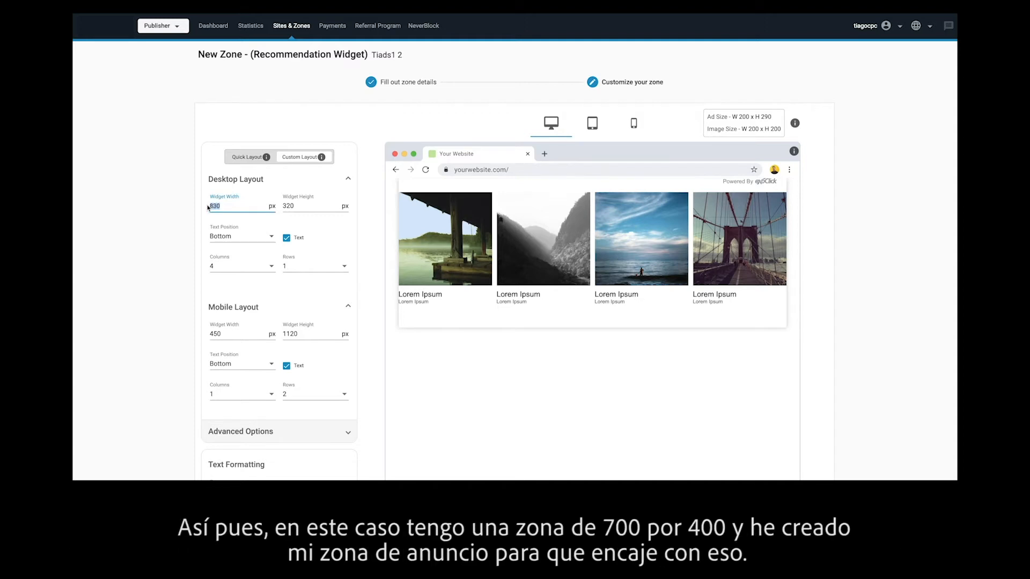
{"action": "type", "text": "700"}
{"action": "left_click_drag", "start_coordinate": [300, 207], "coordinate": [279, 206]}
{"action": "type", "text": "400"}
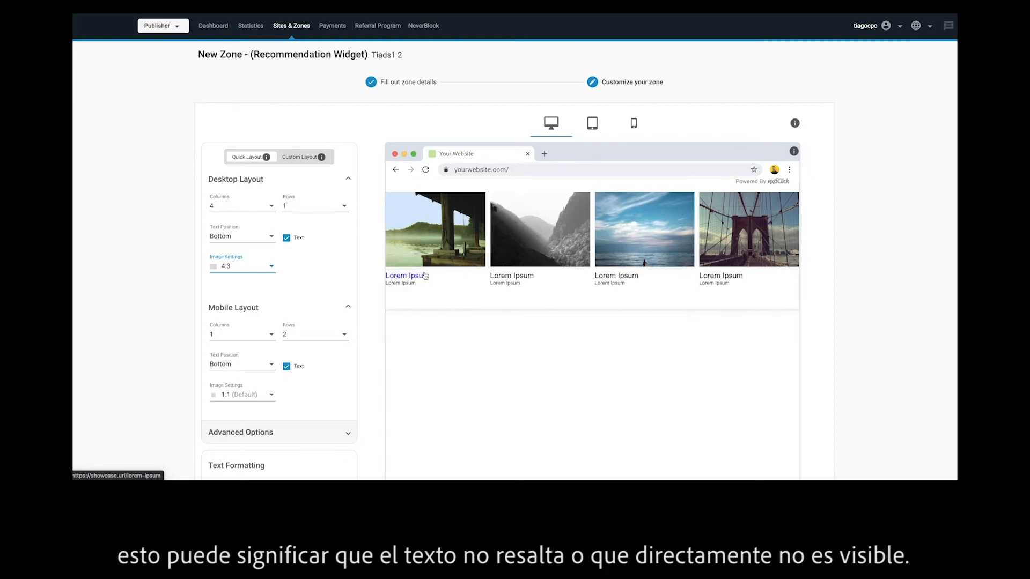
Set the title's font color to red (#d63030) in the text formatting
{"action": "scroll", "coordinate": [369, 283], "scroll_direction": "down", "scroll_amount": 5}
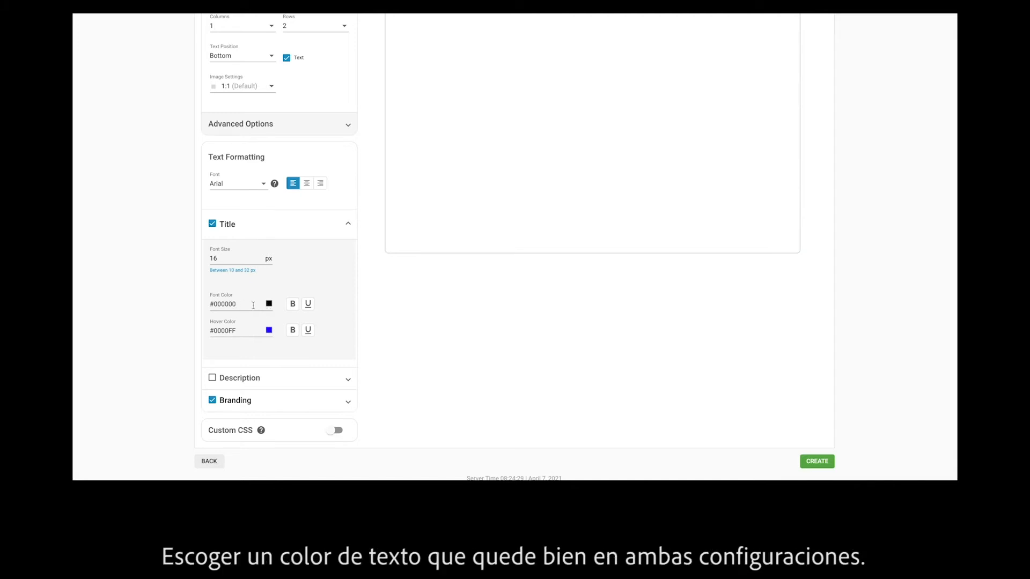
{"action": "left_click", "coordinate": [268, 304]}
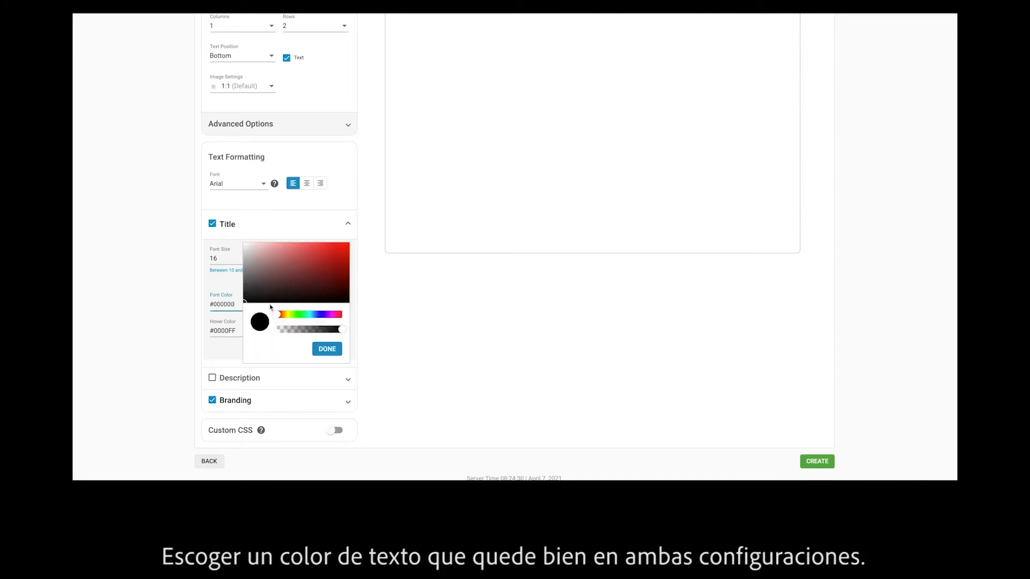
{"action": "left_click", "coordinate": [320, 272]}
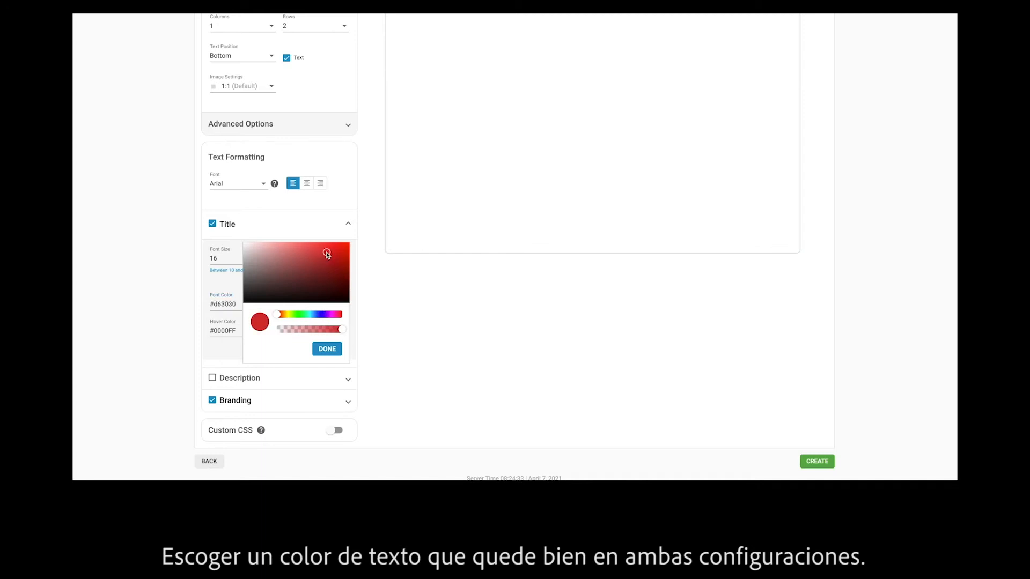
{"action": "left_click", "coordinate": [328, 350]}
Enable a background for the native zone in the advanced options and choose its color
{"action": "left_click", "coordinate": [272, 124]}
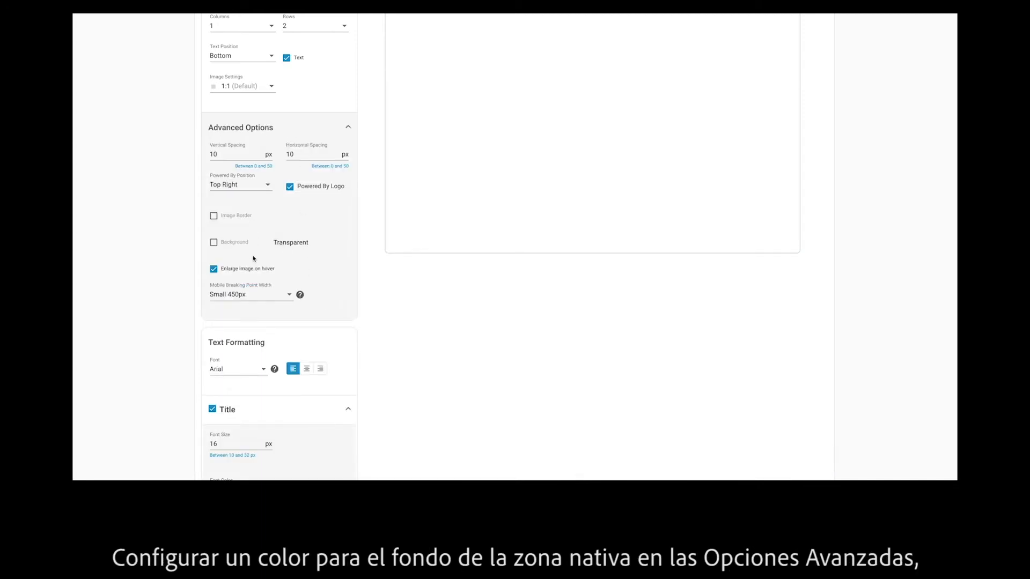
{"action": "left_click", "coordinate": [214, 243]}
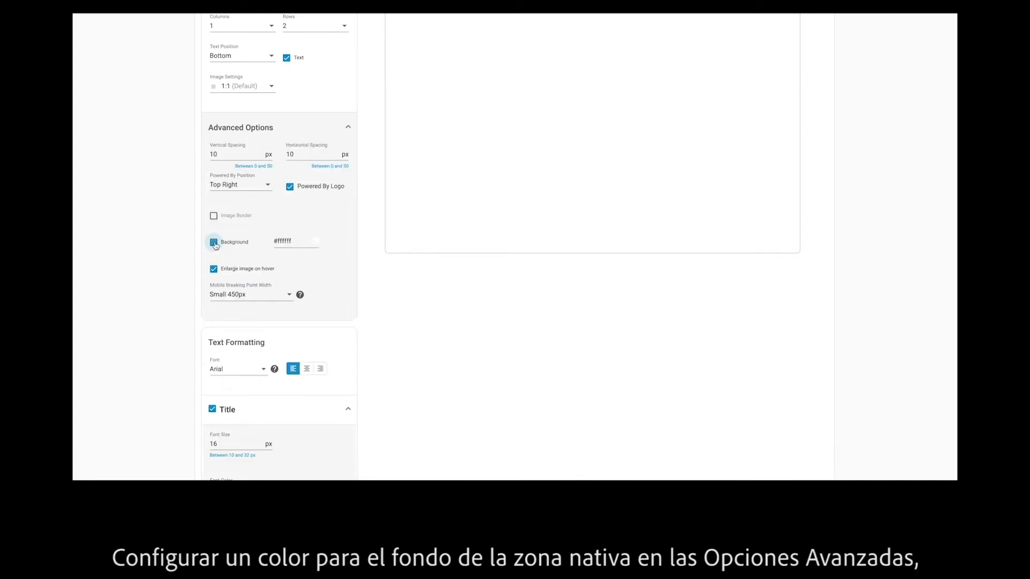
{"action": "left_click", "coordinate": [291, 240]}
{"action": "left_click_drag", "start_coordinate": [295, 134], "coordinate": [302, 124]}
{"action": "left_click", "coordinate": [297, 220]}
{"action": "scroll", "coordinate": [348, 264], "scroll_direction": "up", "scroll_amount": 5}
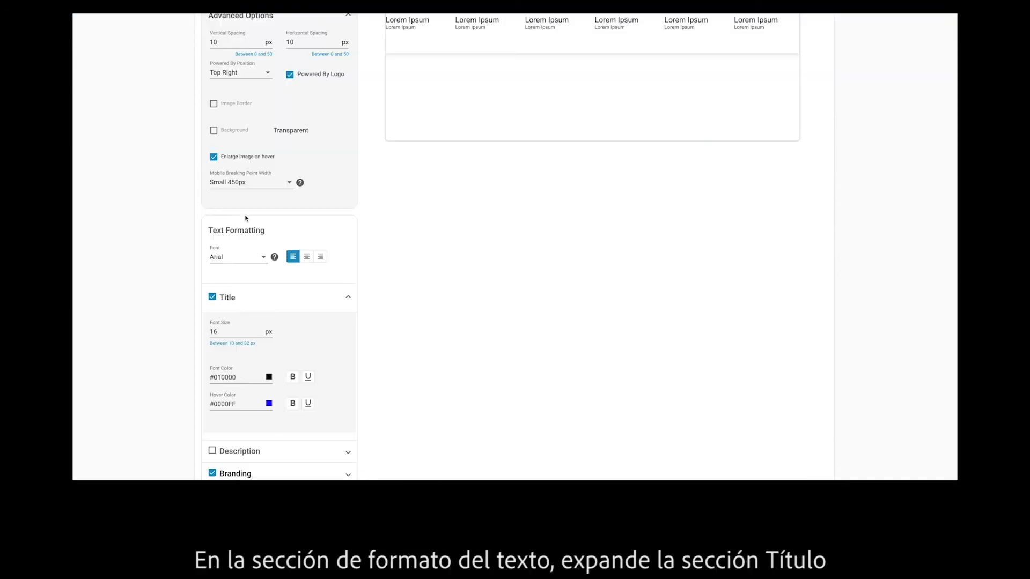
Set the title font size to 12 px, and the vertical and horizontal spacing between thumbnails to 20 px
{"action": "left_click", "coordinate": [247, 380]}
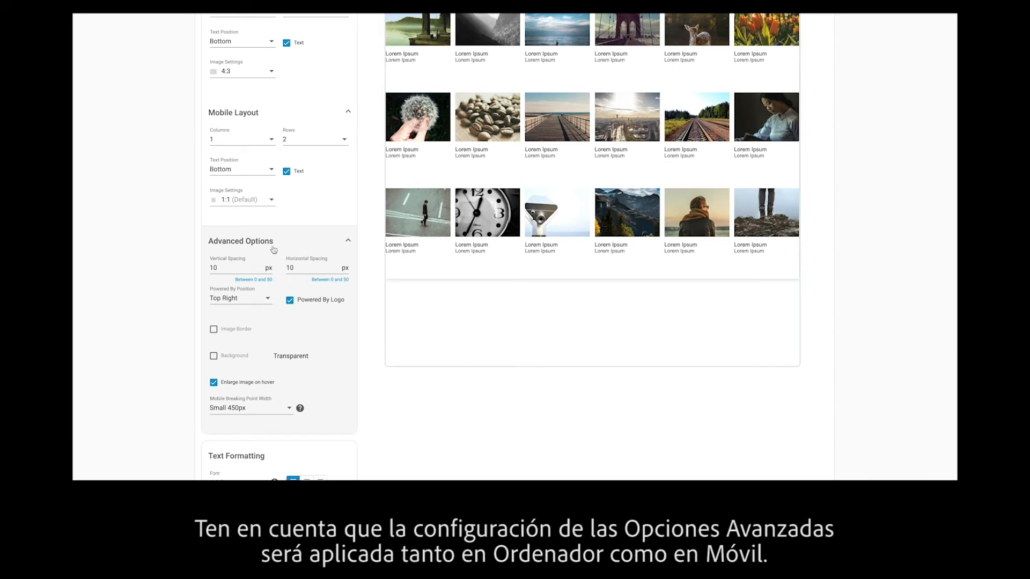
{"action": "scroll", "coordinate": [278, 252], "scroll_direction": "up", "scroll_amount": 4}
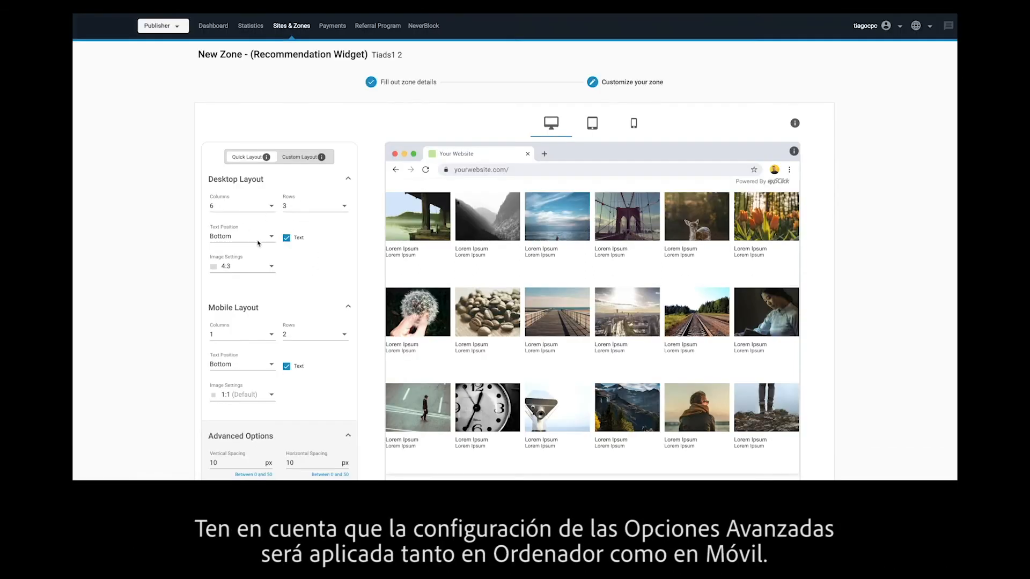
{"action": "scroll", "coordinate": [280, 333], "scroll_direction": "down", "scroll_amount": 6}
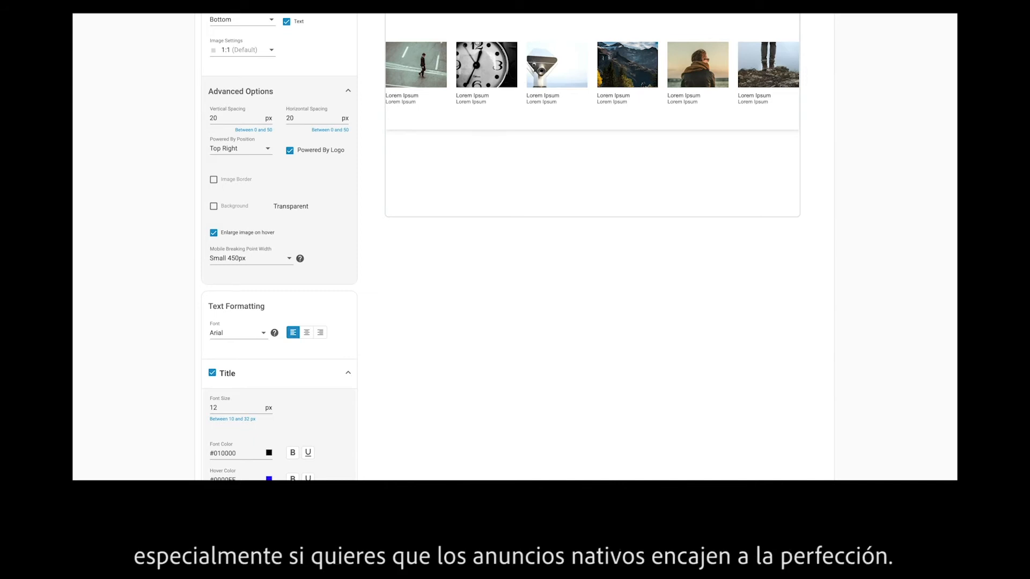
{"action": "scroll", "coordinate": [767, 79], "scroll_direction": "up", "scroll_amount": 5}
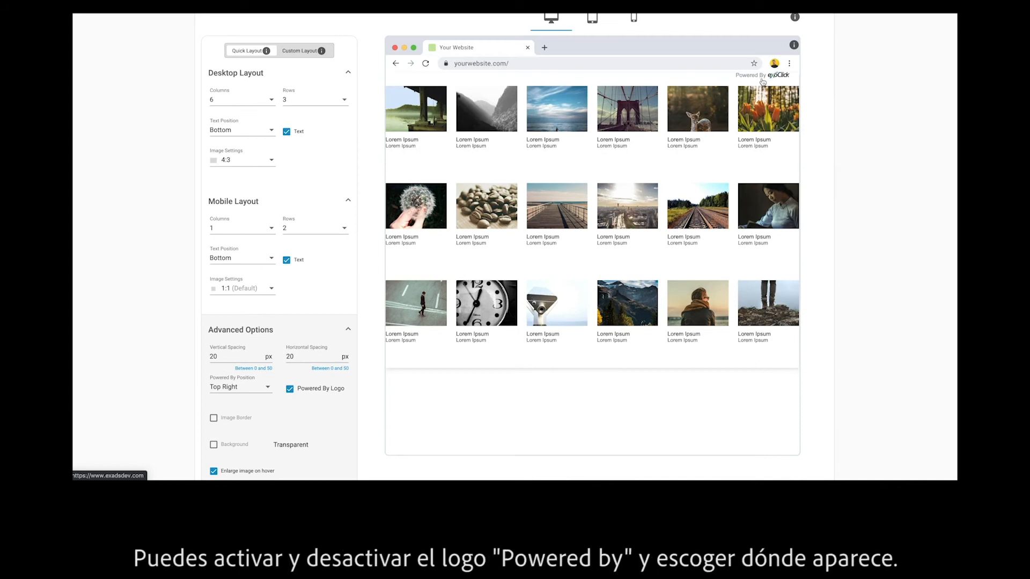
Switch the Powered By logo off and on again, and set its position to Top Left
{"action": "left_click", "coordinate": [291, 389]}
{"action": "left_click", "coordinate": [290, 389]}
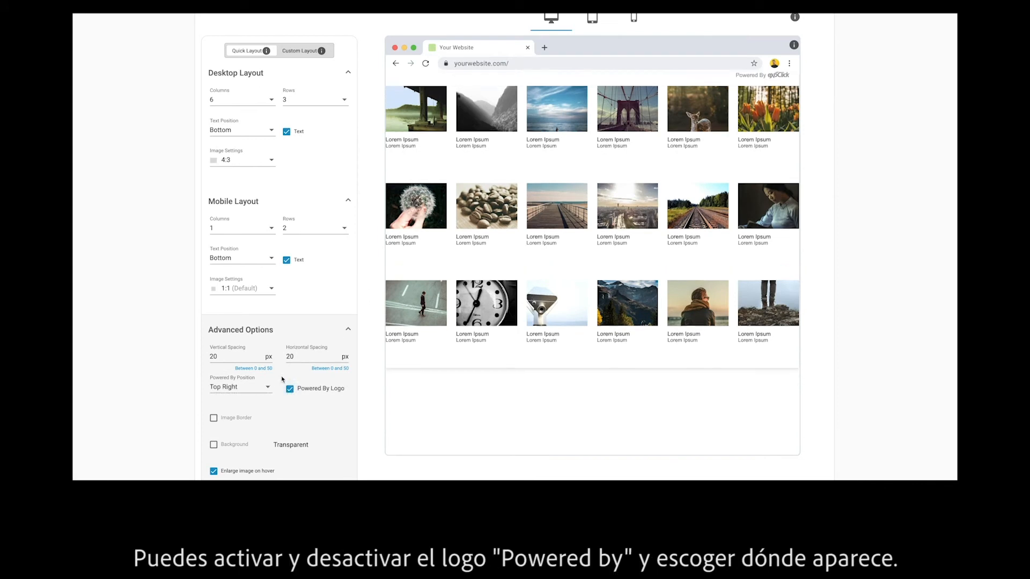
{"action": "left_click", "coordinate": [268, 390]}
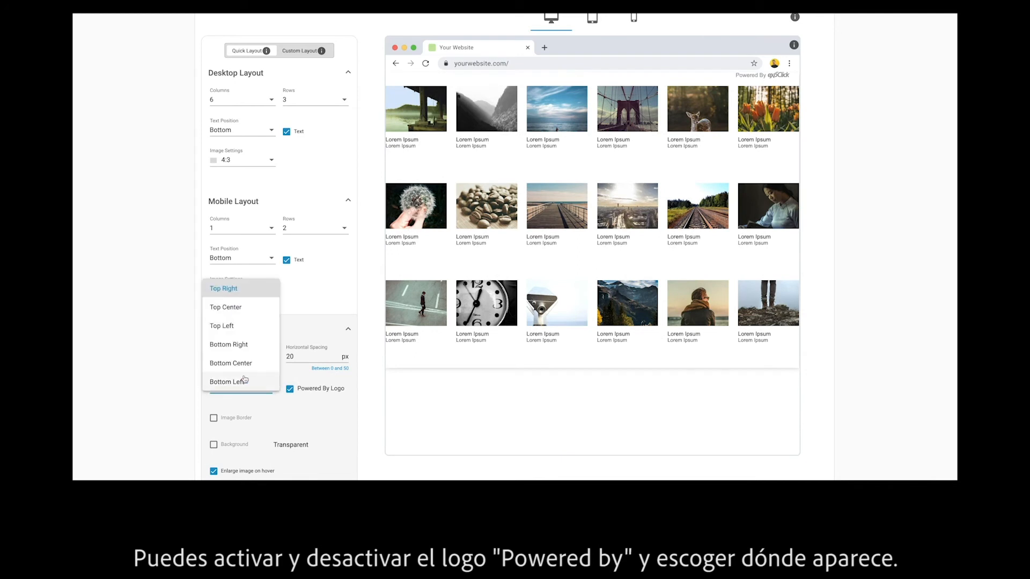
{"action": "left_click", "coordinate": [241, 326]}
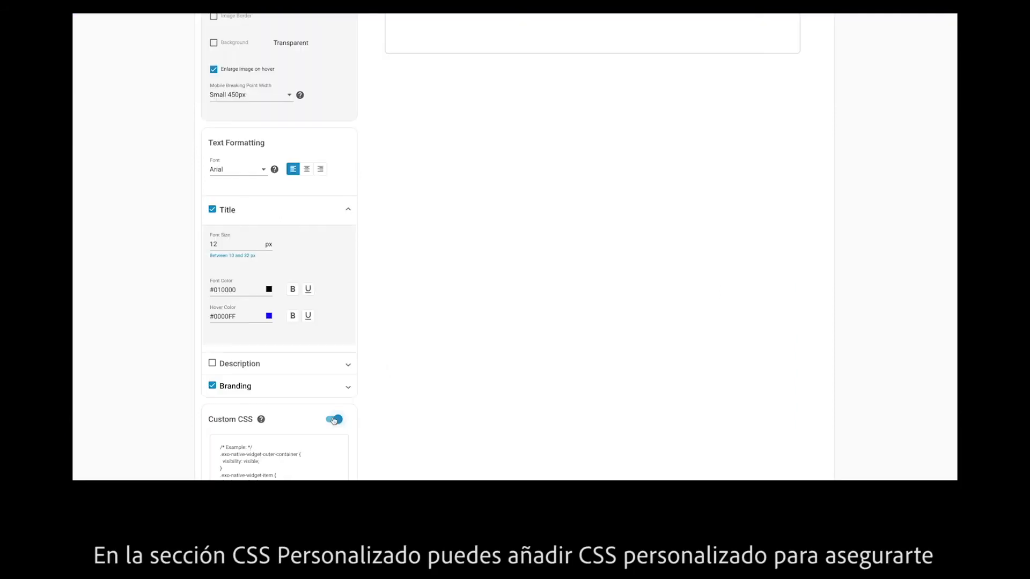
Try a custom CSS rule with text-align:center for .exo-native-widget-outer-container, and select the last rule of the CSS
{"action": "scroll", "coordinate": [317, 353], "scroll_direction": "down", "scroll_amount": 3}
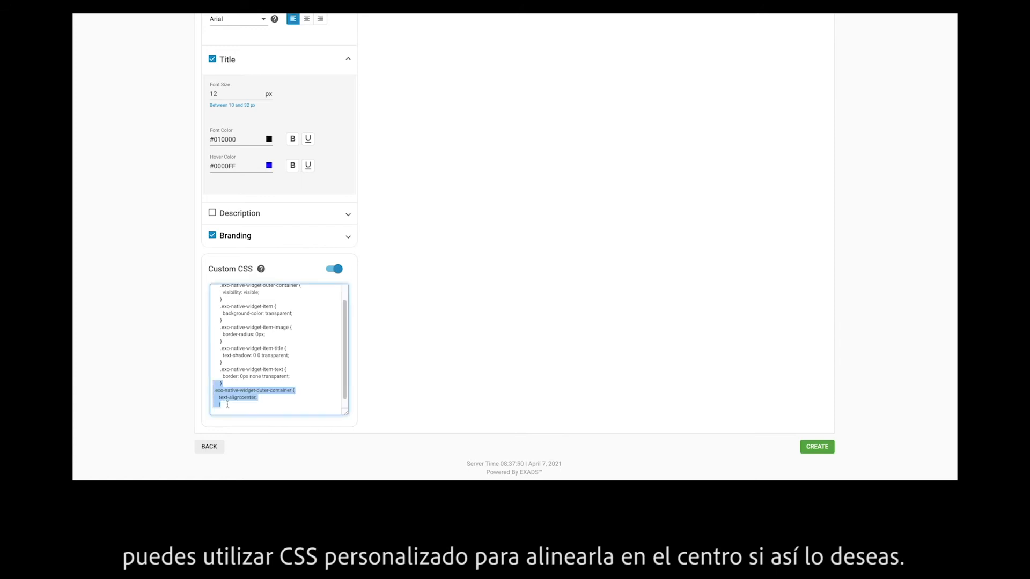
{"action": "left_click", "coordinate": [229, 407]}
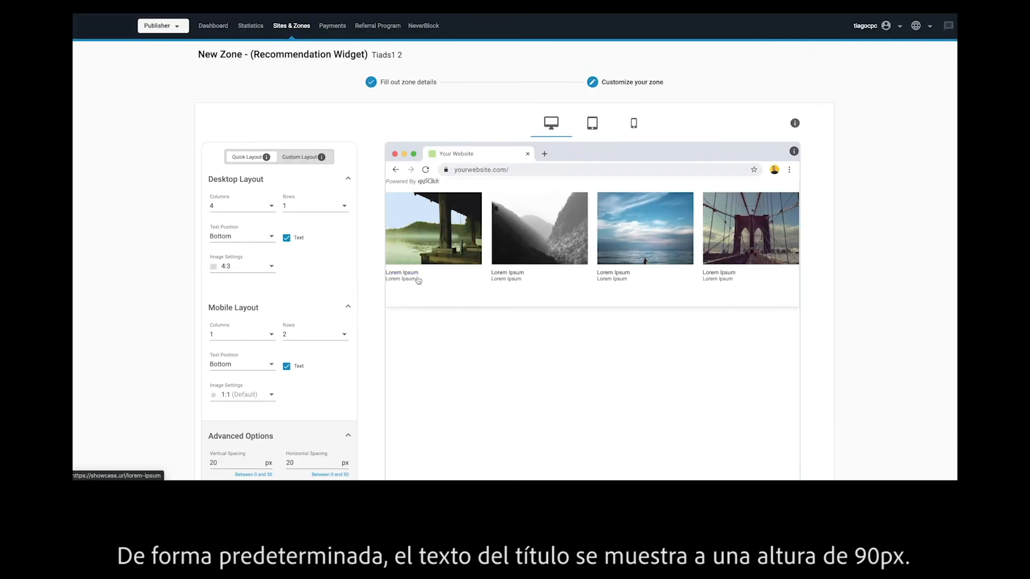
{"action": "scroll", "coordinate": [418, 280], "scroll_direction": "down", "scroll_amount": 10}
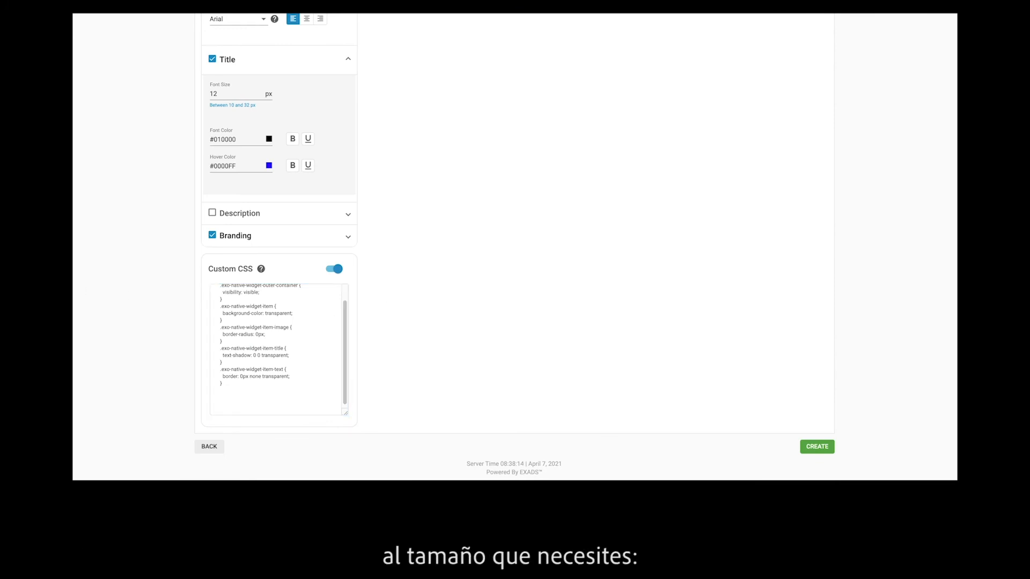
{"action": "left_click_drag", "start_coordinate": [220, 406], "coordinate": [210, 391]}
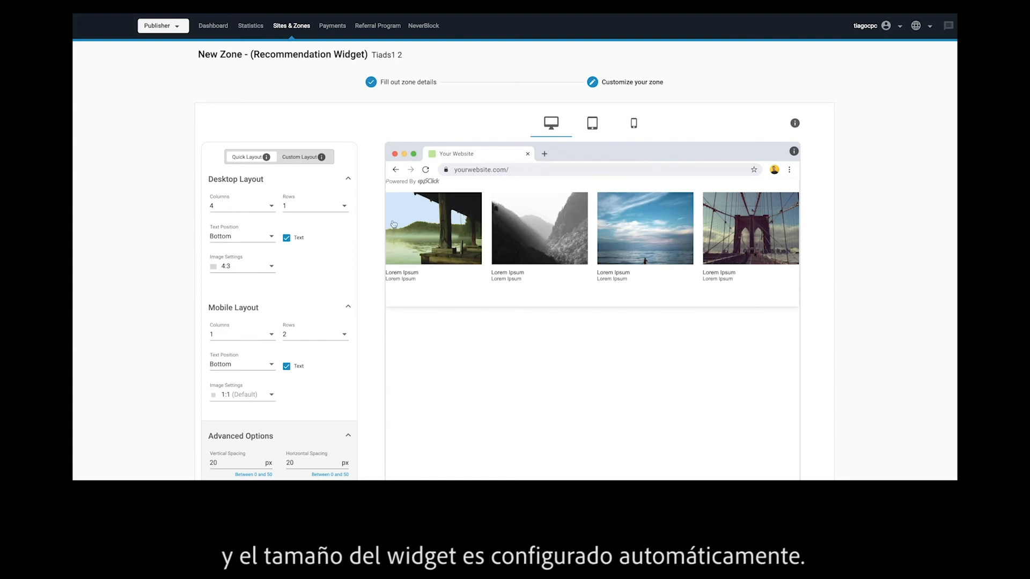
Set the vertical and horizontal spacing in the advanced options to 10 px
{"action": "scroll", "coordinate": [292, 212], "scroll_direction": "down", "scroll_amount": 1}
{"action": "scroll", "coordinate": [289, 214], "scroll_direction": "down", "scroll_amount": 3}
{"action": "scroll", "coordinate": [288, 214], "scroll_direction": "up", "scroll_amount": 4}
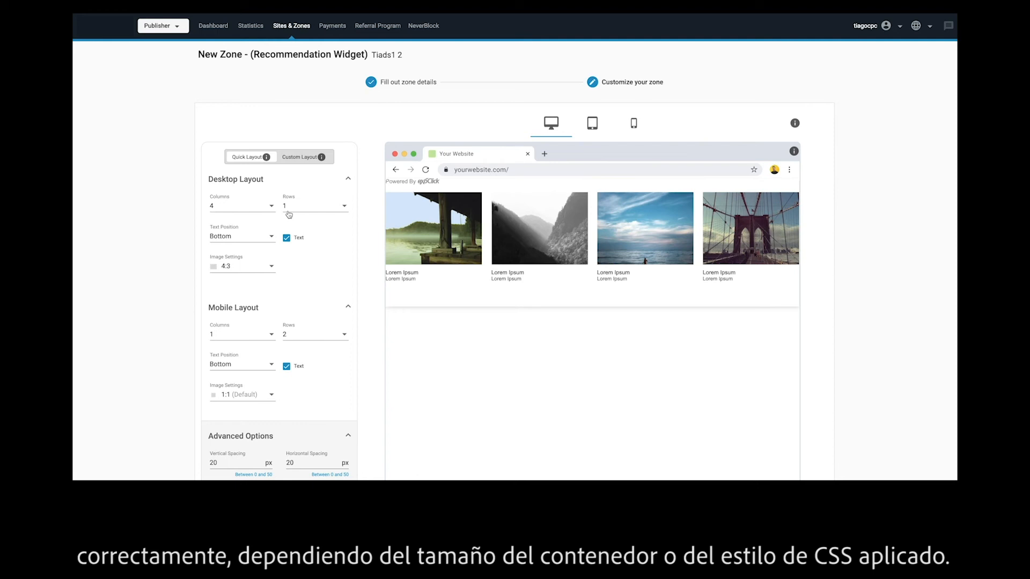
{"action": "scroll", "coordinate": [289, 214], "scroll_direction": "down", "scroll_amount": 15}
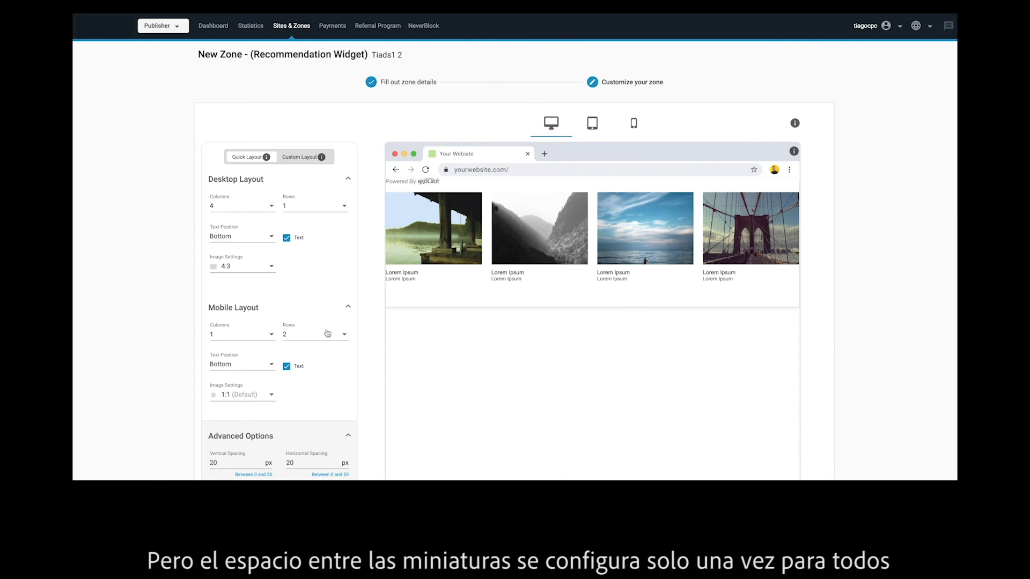
{"action": "scroll", "coordinate": [327, 333], "scroll_direction": "down", "scroll_amount": 3}
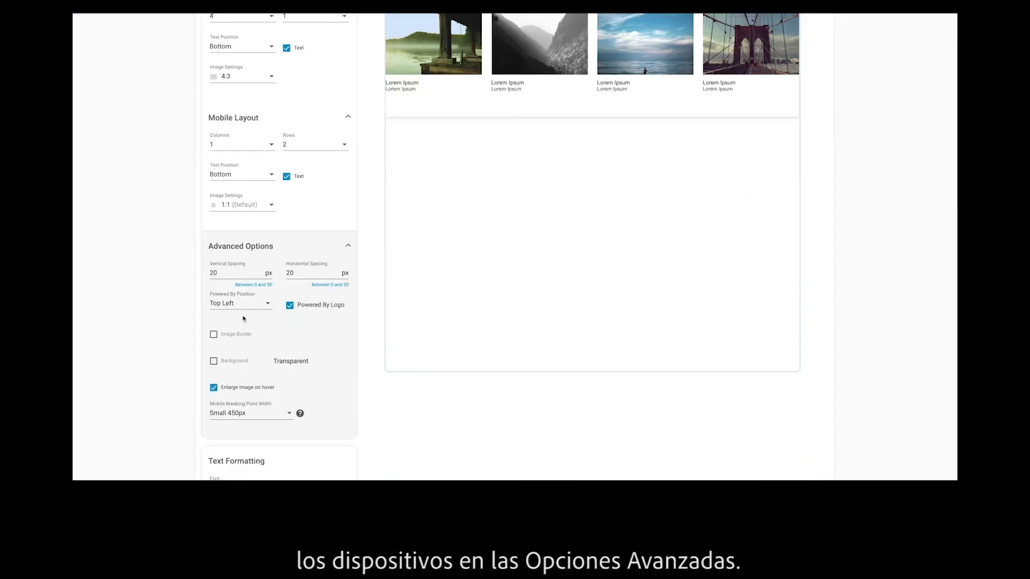
{"action": "left_click", "coordinate": [231, 273]}
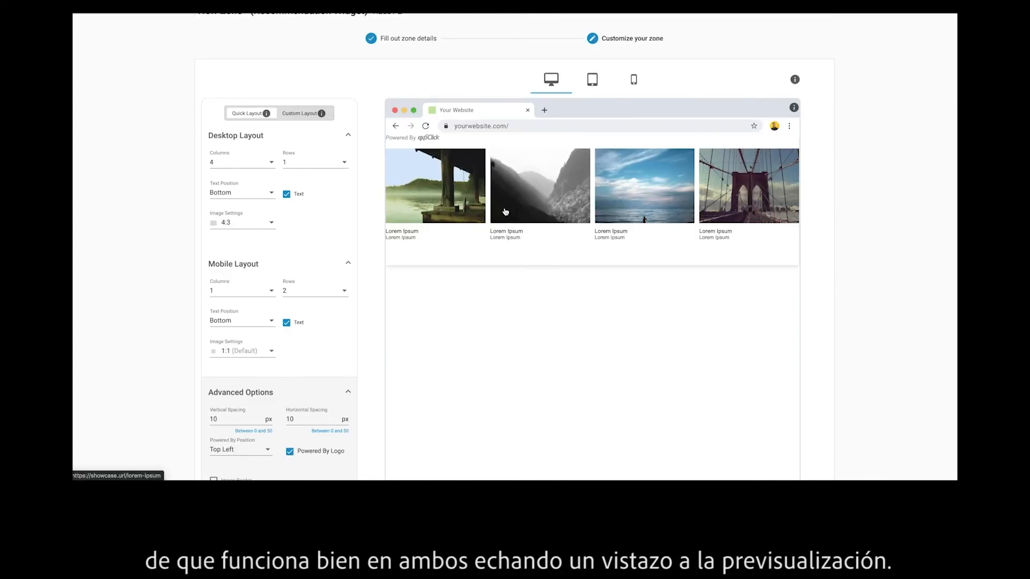
Check the zone's preview on mobile, desktop and tablet
{"action": "left_click", "coordinate": [633, 79]}
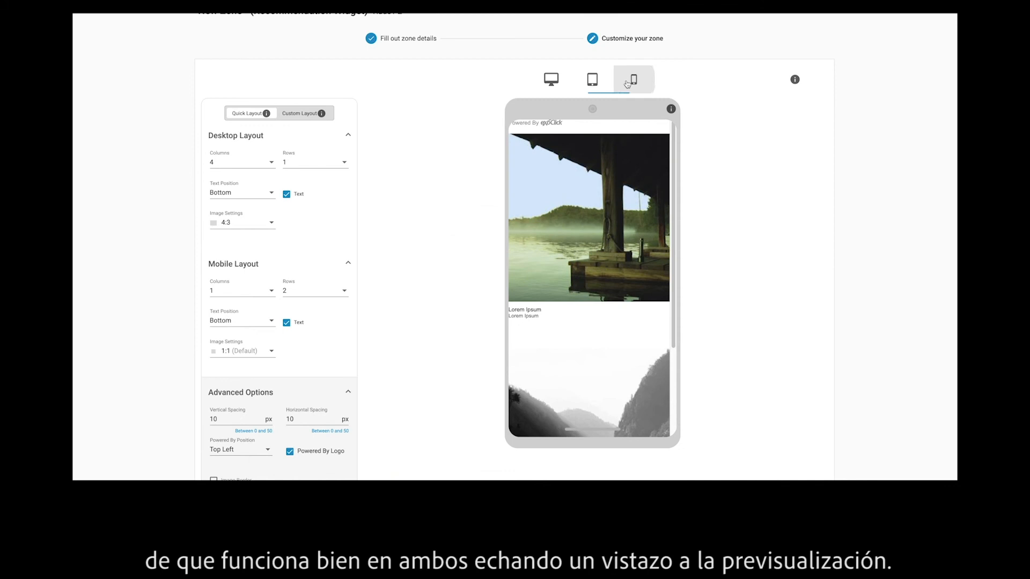
{"action": "left_click", "coordinate": [563, 89]}
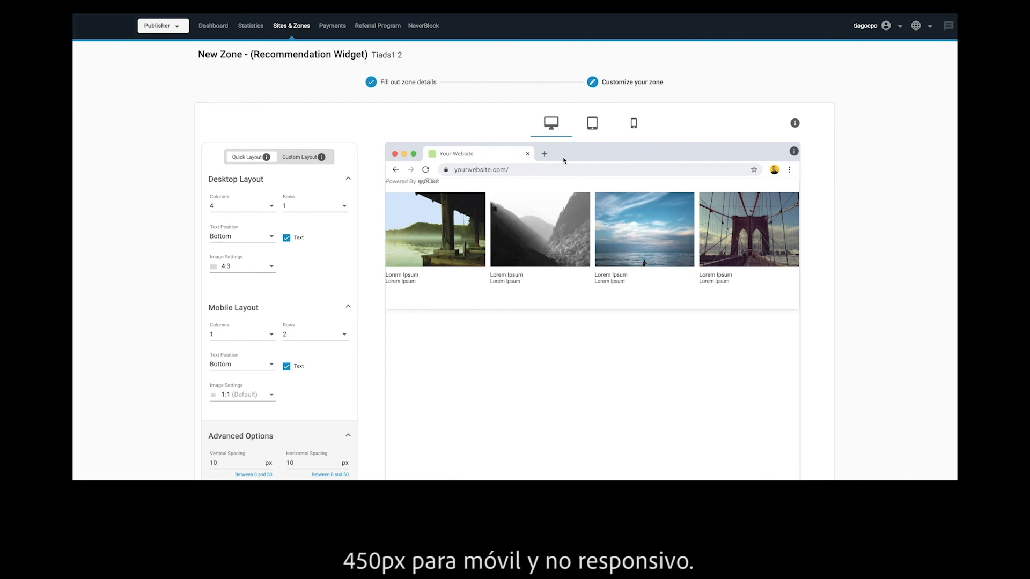
{"action": "left_click", "coordinate": [592, 124]}
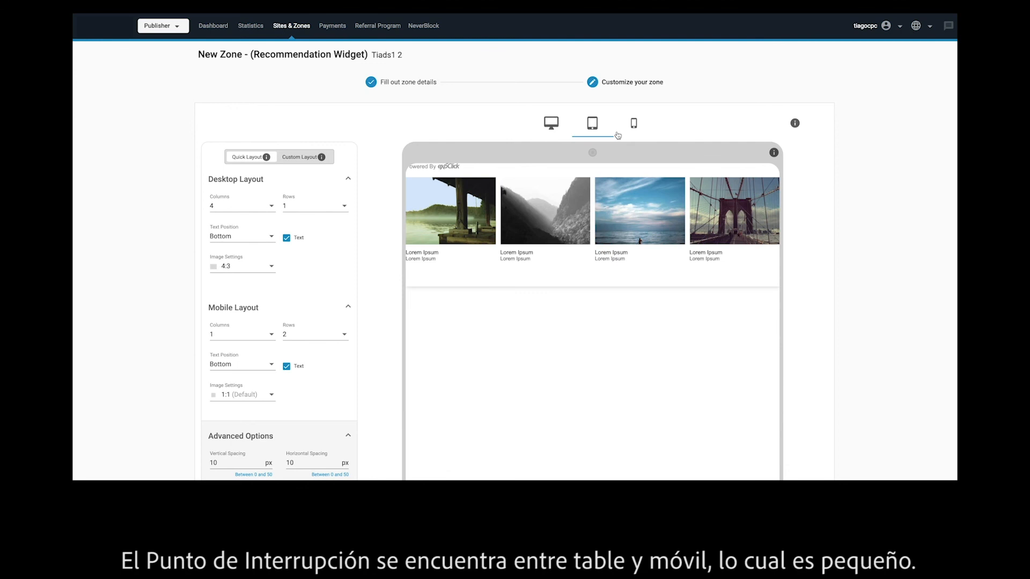
Set the mobile breaking point width to Medium 800px and check the zone's preview on desktop, tablet and mobile
{"action": "scroll", "coordinate": [276, 370], "scroll_direction": "down", "scroll_amount": 5}
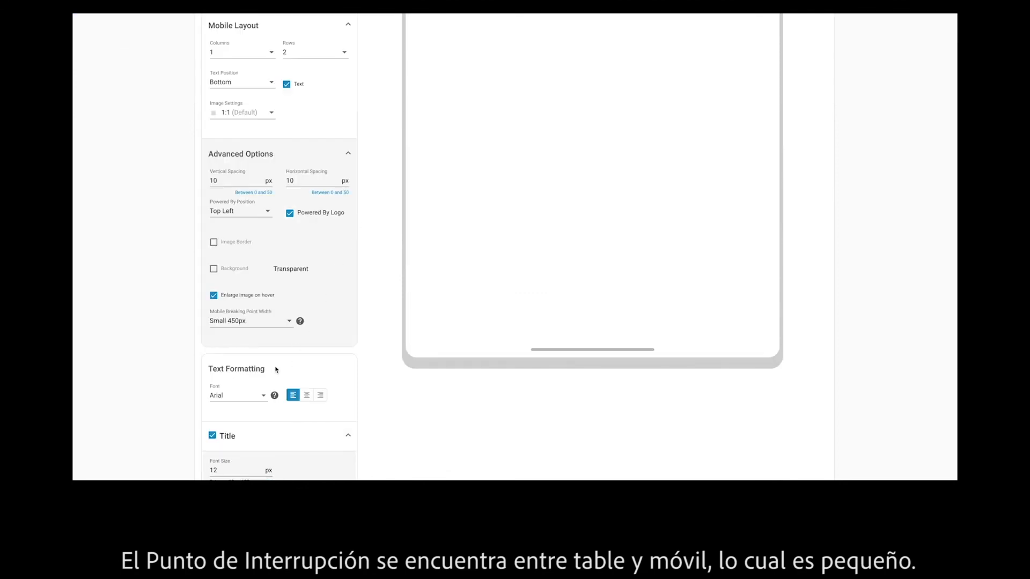
{"action": "left_click", "coordinate": [288, 322]}
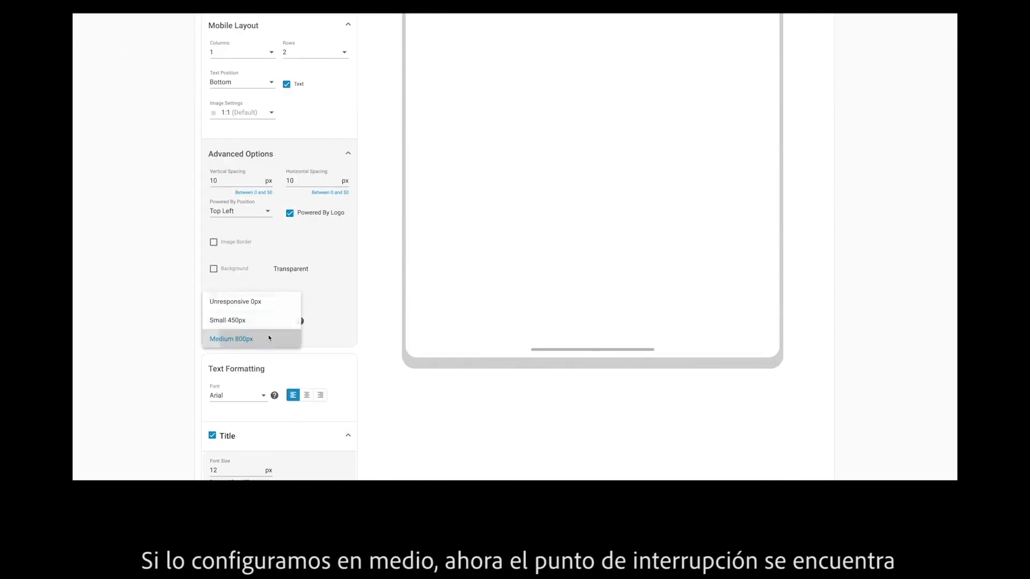
{"action": "left_click", "coordinate": [270, 338]}
{"action": "scroll", "coordinate": [616, 145], "scroll_direction": "up", "scroll_amount": 6}
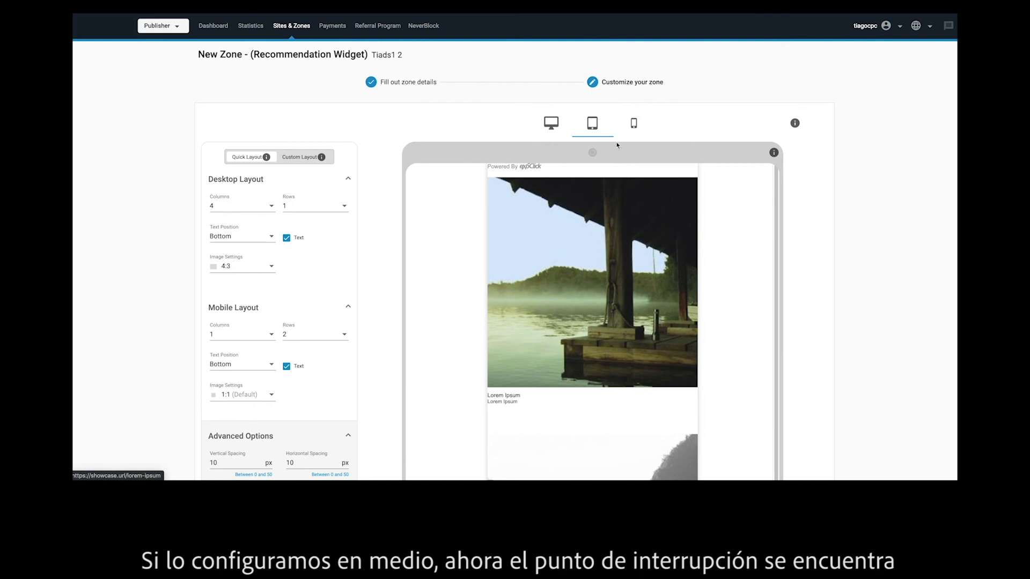
{"action": "left_click", "coordinate": [555, 128]}
{"action": "left_click", "coordinate": [584, 131]}
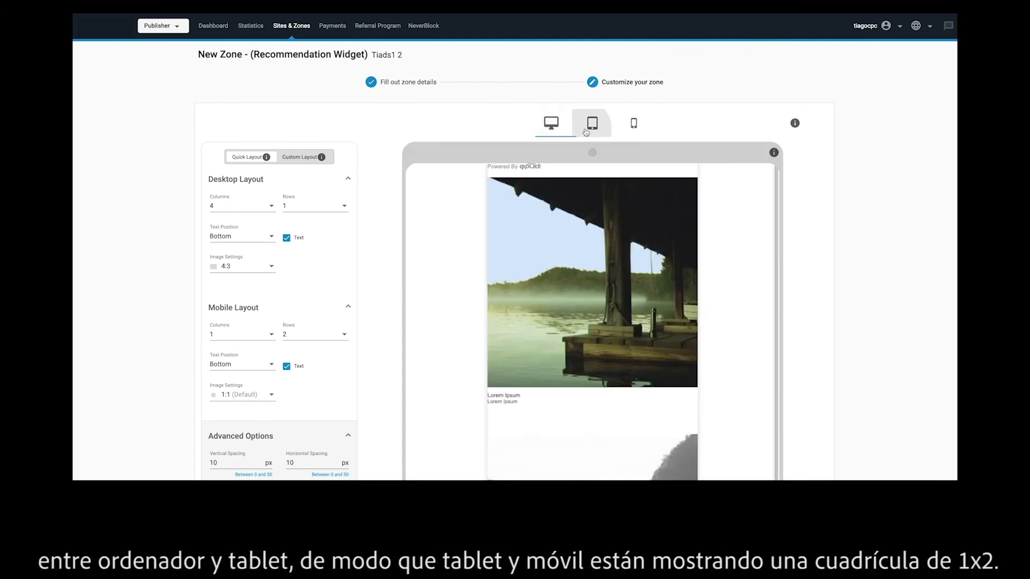
{"action": "left_click", "coordinate": [632, 127]}
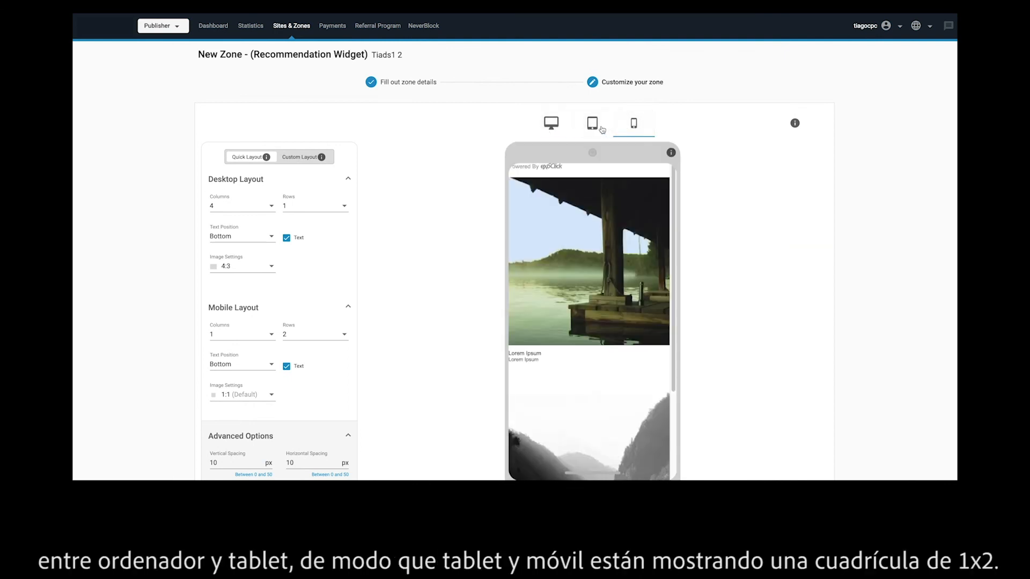
{"action": "left_click", "coordinate": [597, 127]}
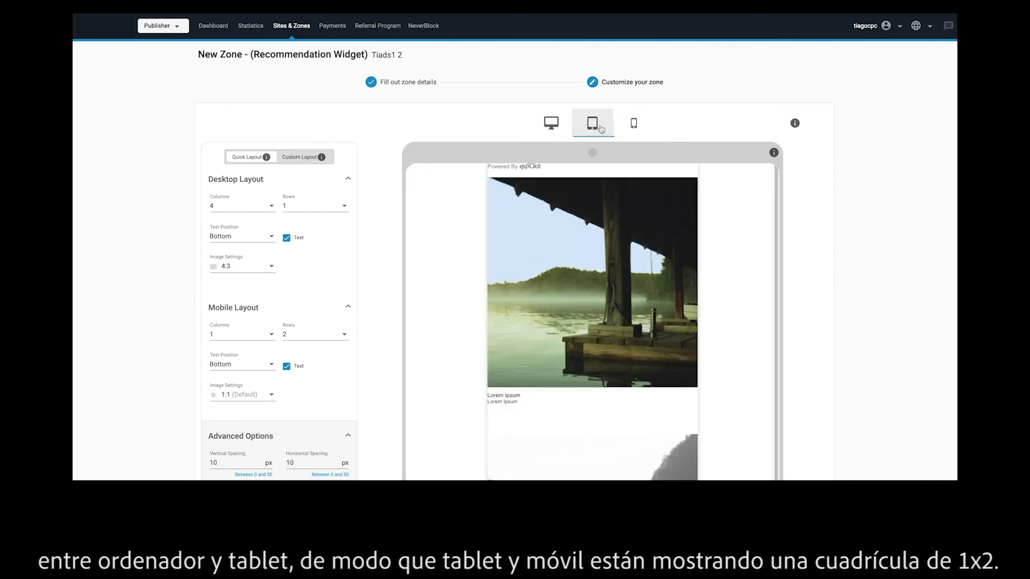
{"action": "left_click", "coordinate": [546, 129]}
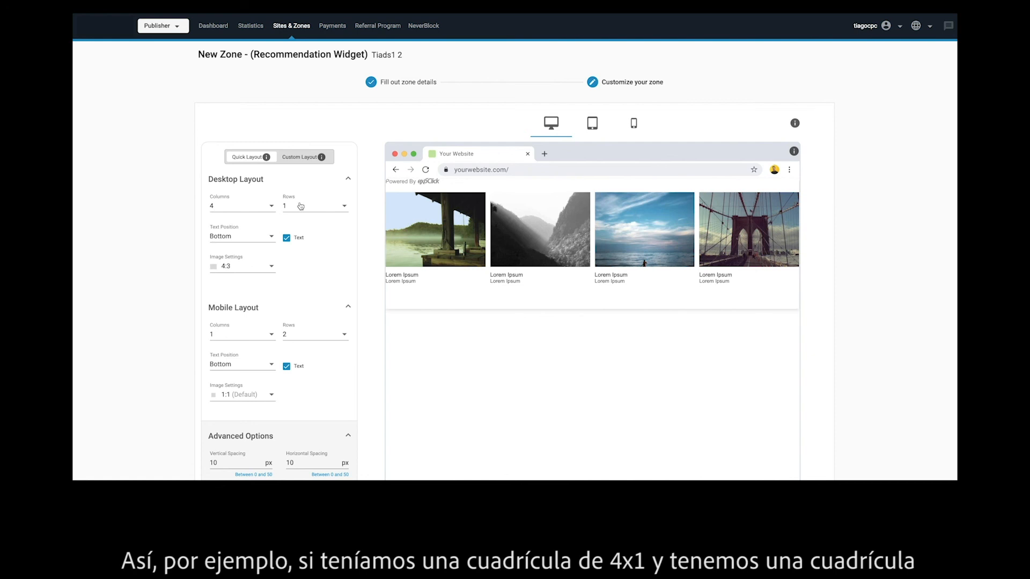
Set the mobile layout to 2 columns and compare the zone's preview on tablet, mobile and desktop
{"action": "left_click", "coordinate": [270, 333]}
{"action": "left_click", "coordinate": [248, 352]}
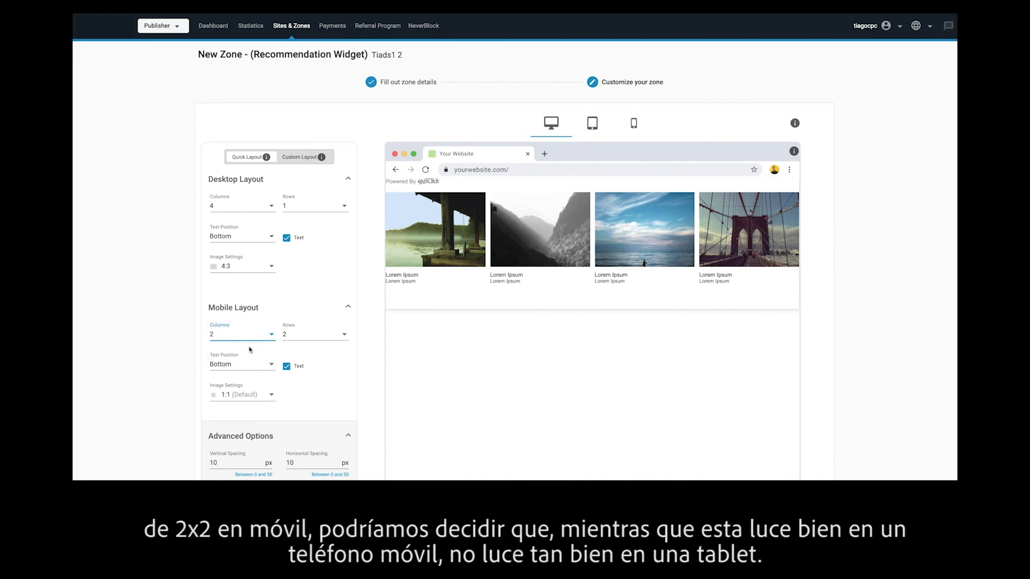
{"action": "left_click", "coordinate": [597, 127]}
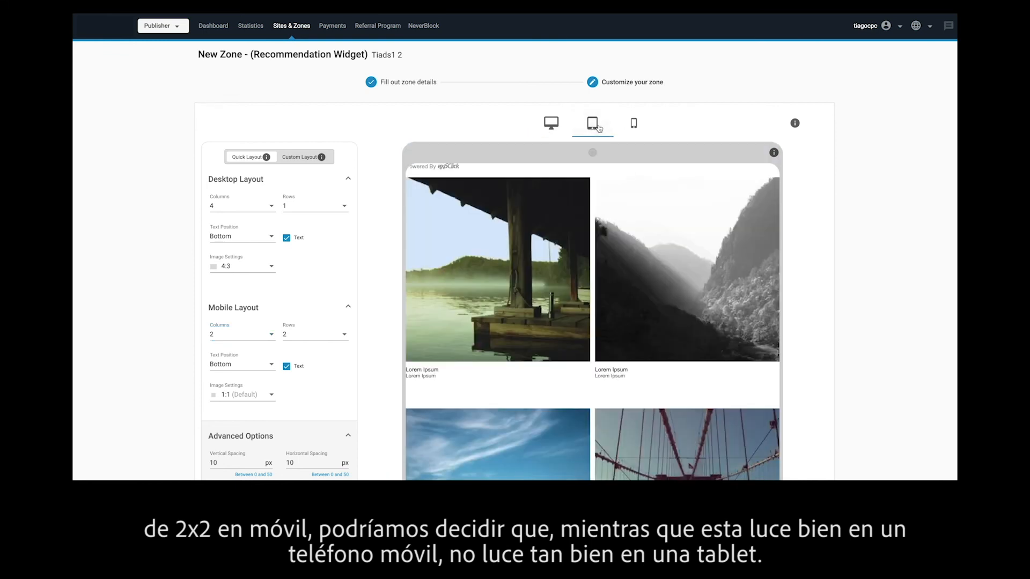
{"action": "left_click", "coordinate": [634, 126]}
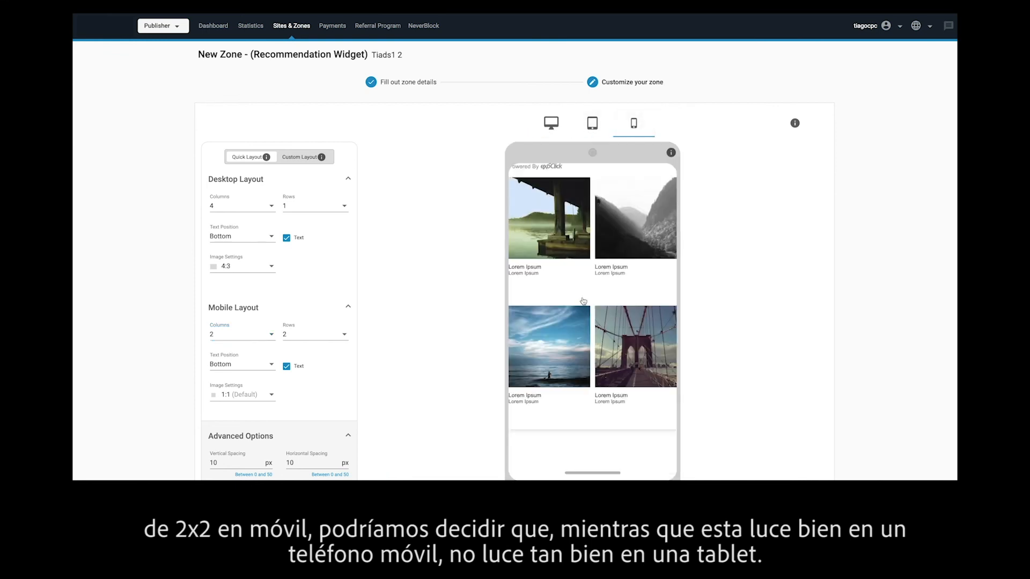
{"action": "left_click", "coordinate": [592, 122]}
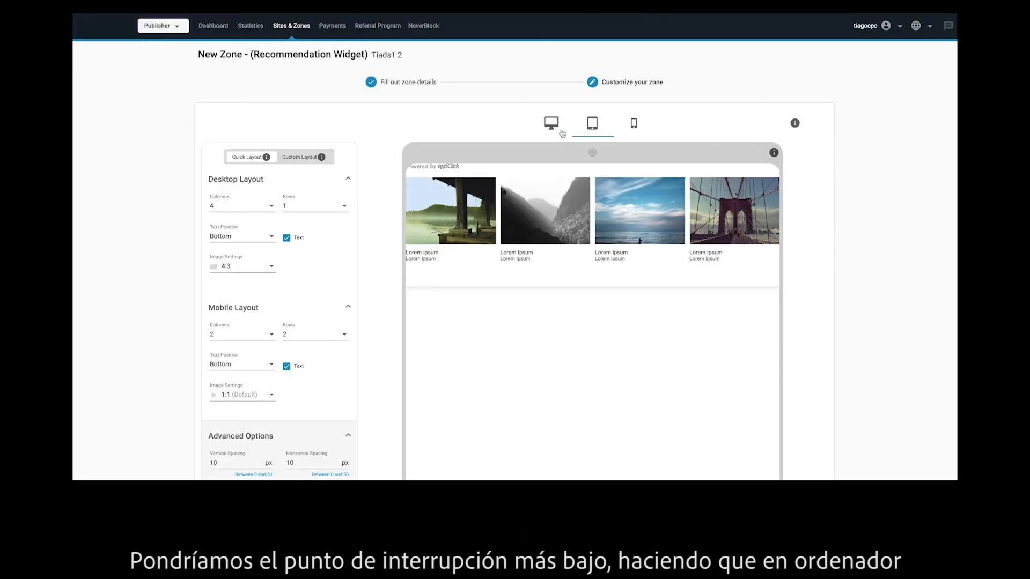
{"action": "left_click", "coordinate": [551, 124]}
{"action": "left_click", "coordinate": [593, 124]}
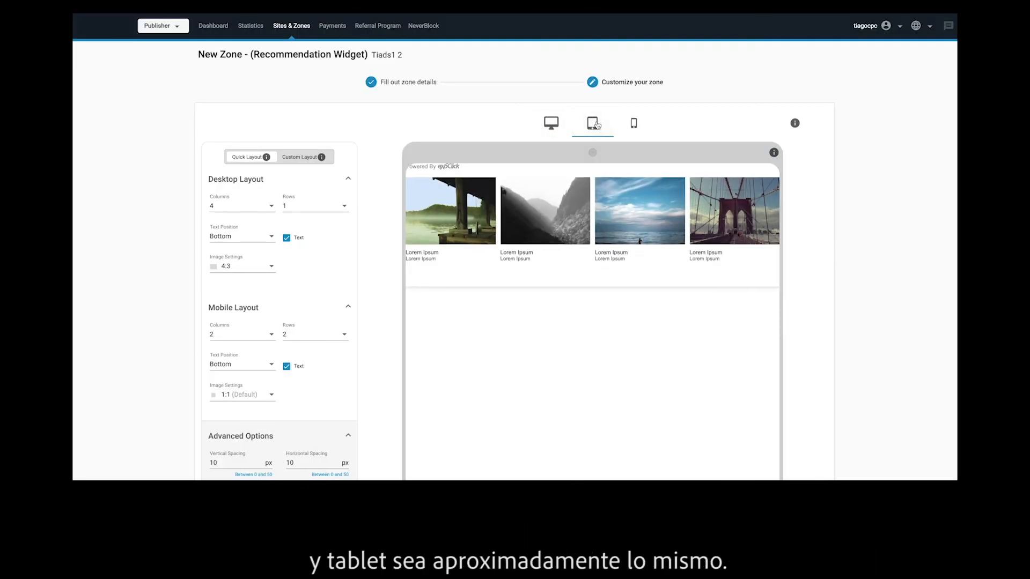